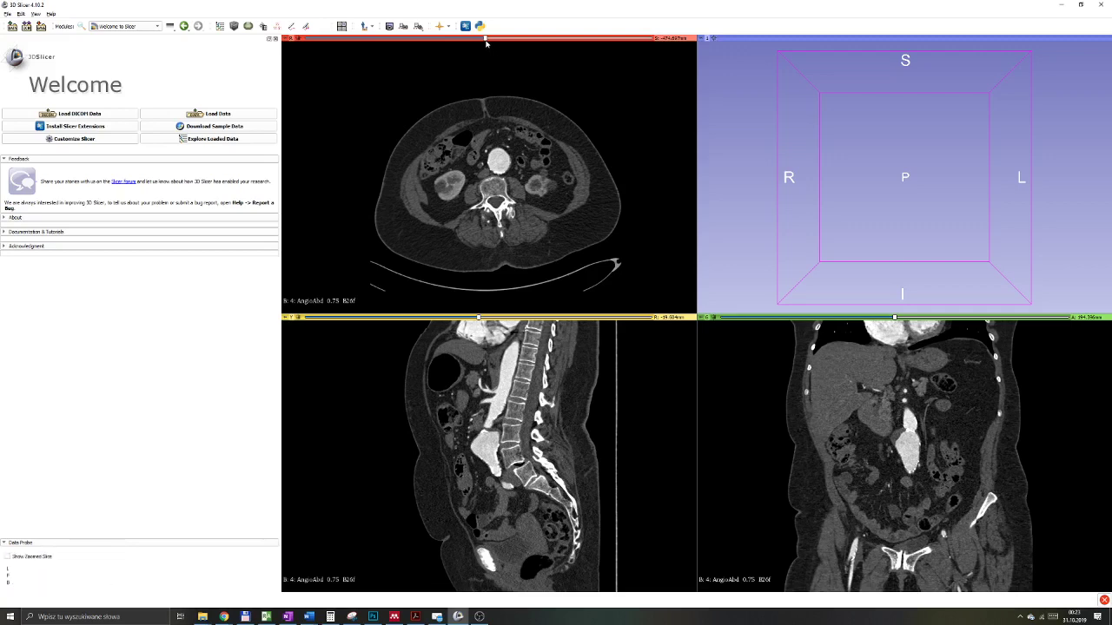
- Move the axial slice to show the aorta in front of the spine, between the kidneys
{"action": "mouse_move", "coordinate": [486, 39]}
{"action": "left_mouse_down"}
{"action": "mouse_move", "coordinate": [518, 41]}
{"action": "mouse_move", "coordinate": [487, 38]}
{"action": "left_mouse_up"}
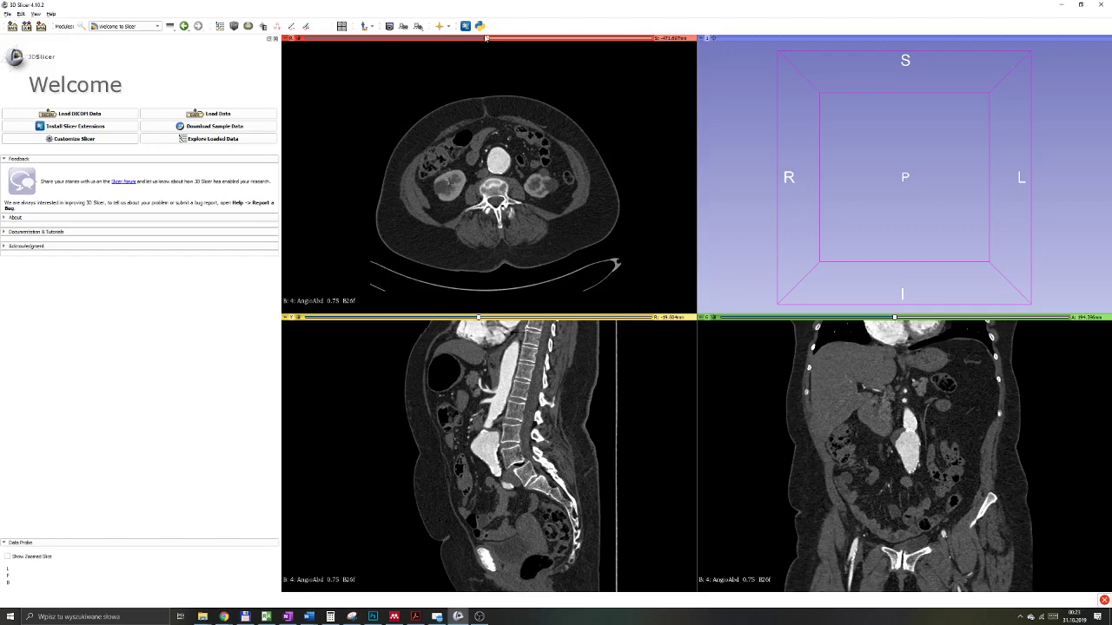
- Set the toolbar placement mode to Ruler instead of fiducial points
{"action": "left_click", "coordinate": [372, 27]}
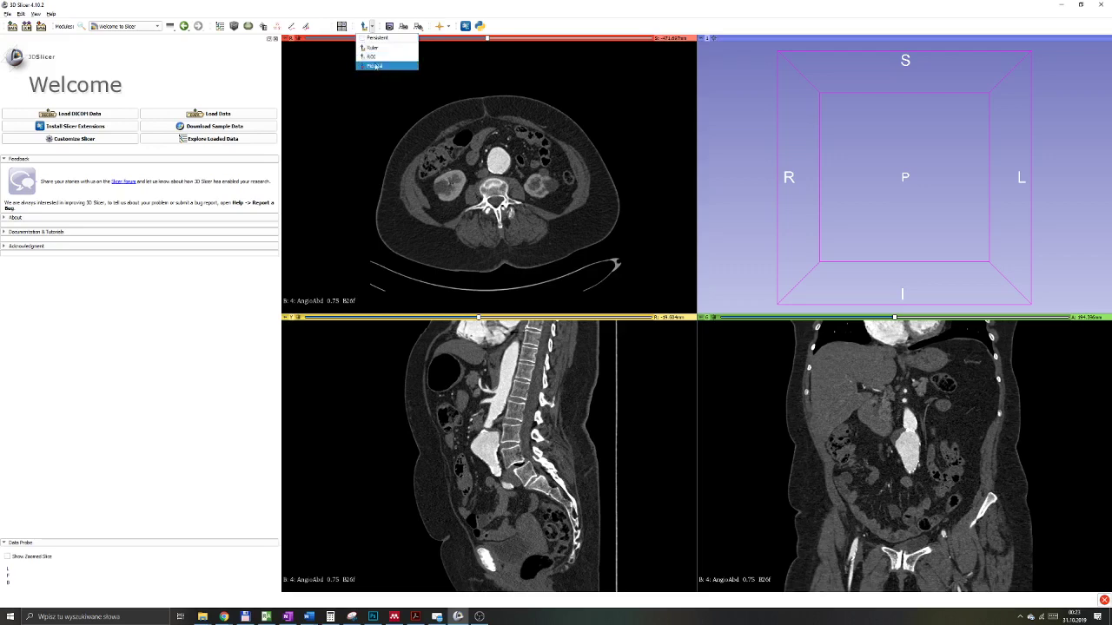
{"action": "left_click", "coordinate": [373, 66]}
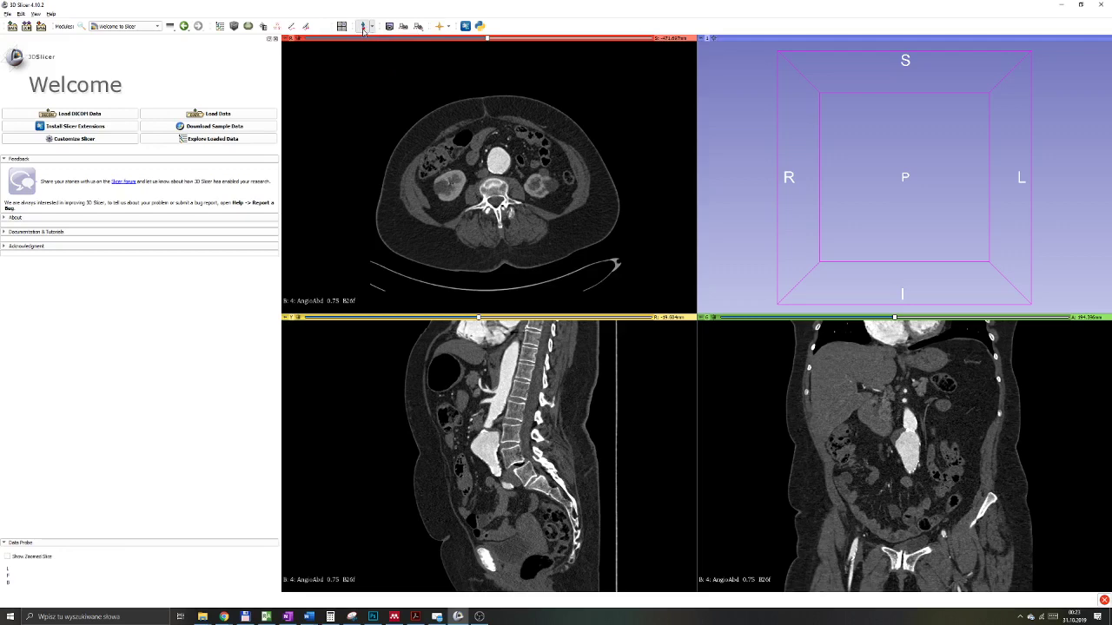
{"action": "left_click", "coordinate": [372, 28]}
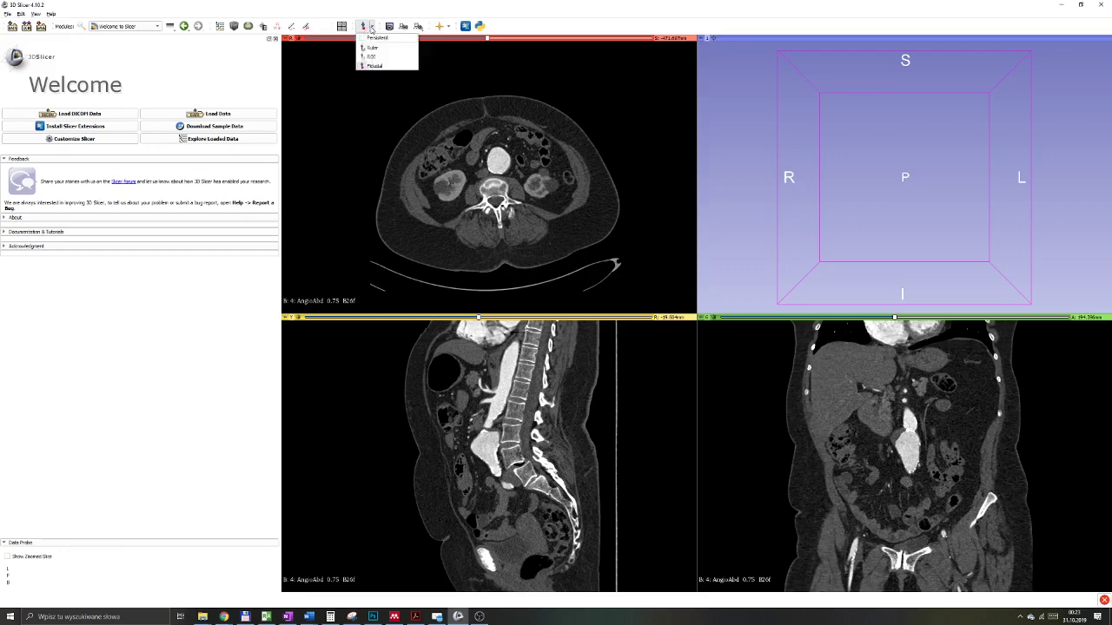
{"action": "left_click", "coordinate": [371, 28]}
{"action": "left_click", "coordinate": [372, 28]}
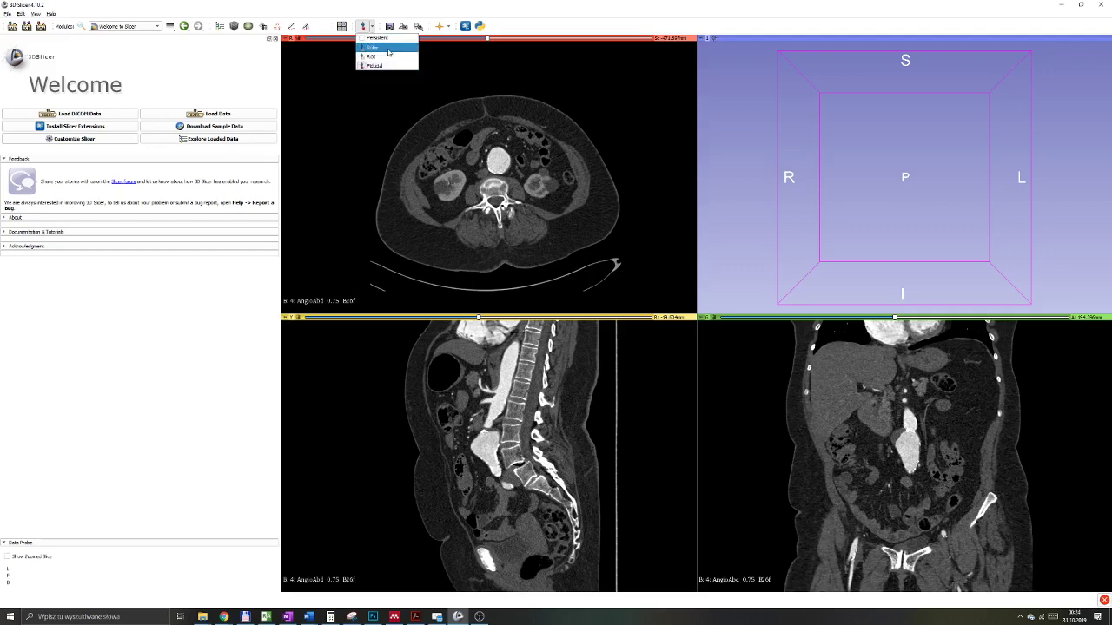
{"action": "left_click", "coordinate": [387, 52]}
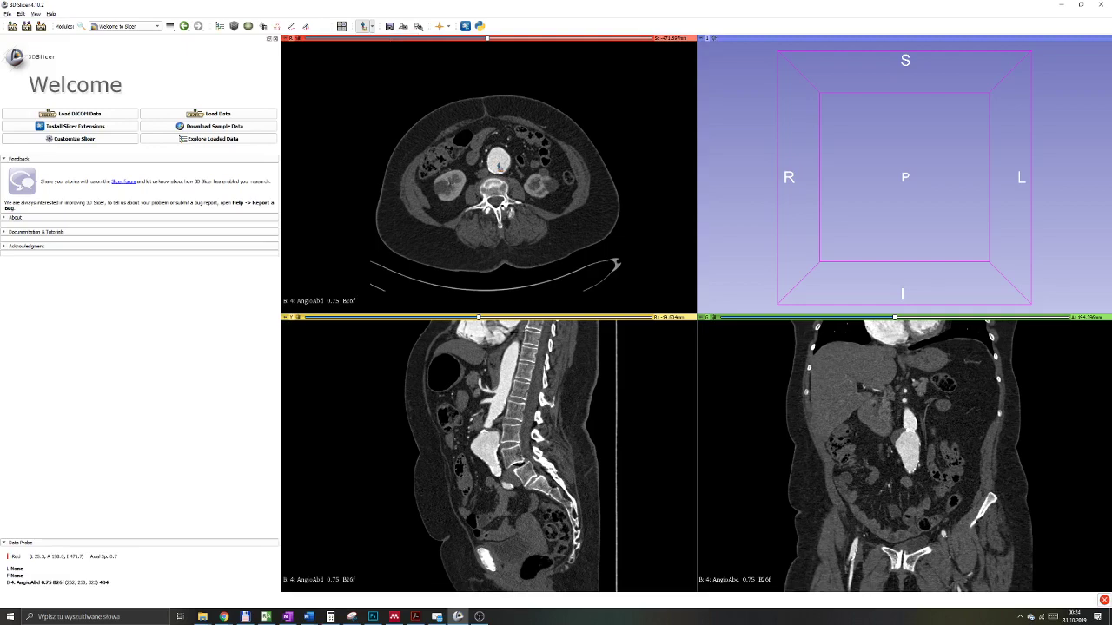
- Zoom into the axial view and place ruler M_1 across the aortic walls, reading 38.6 mm
{"action": "scroll", "coordinate": [509, 166], "scroll_direction": "up", "scroll_amount": 3, "text": "ctrl"}
{"action": "scroll", "coordinate": [508, 166], "scroll_direction": "up", "scroll_amount": 2, "text": "ctrl"}
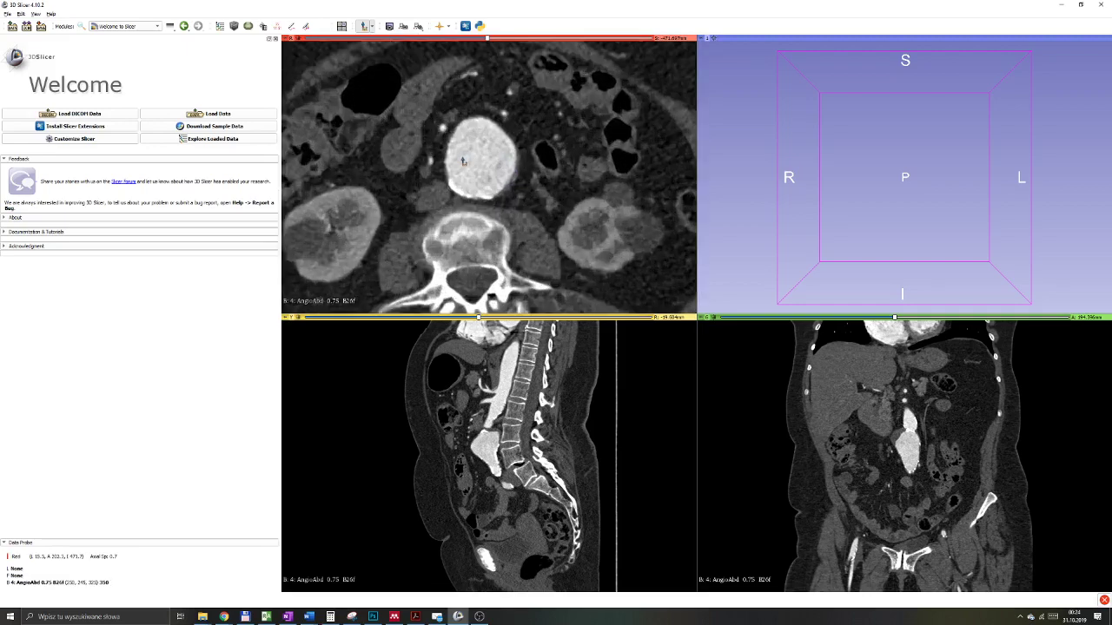
{"action": "scroll", "coordinate": [463, 160], "scroll_direction": "up", "scroll_amount": 1, "text": "ctrl"}
{"action": "scroll", "coordinate": [463, 161], "scroll_direction": "down", "scroll_amount": 4}
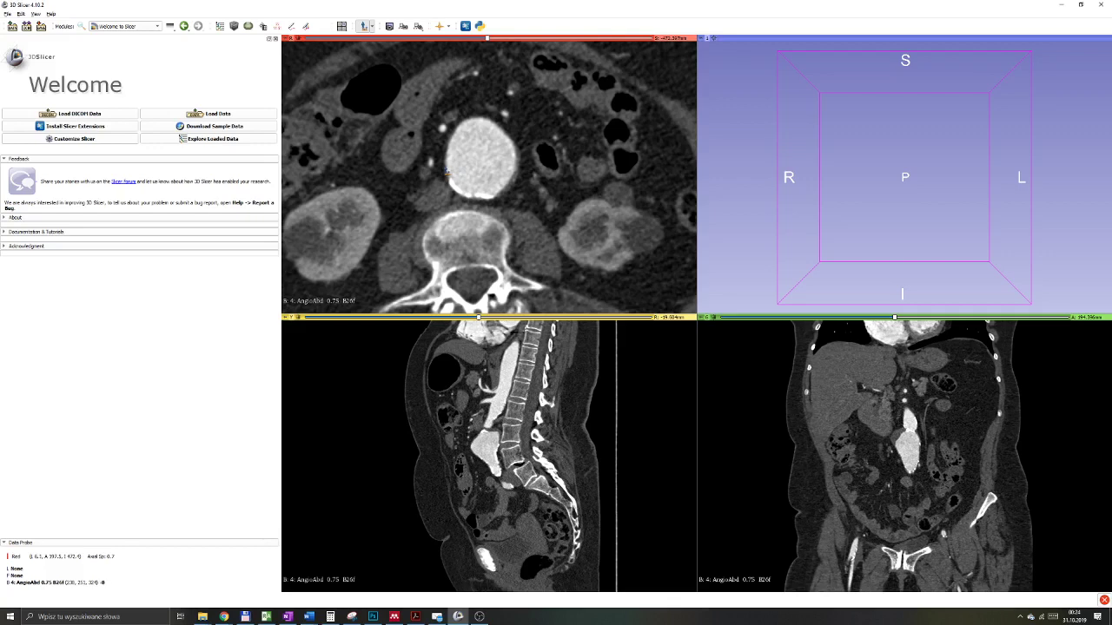
{"action": "left_click", "coordinate": [518, 158]}
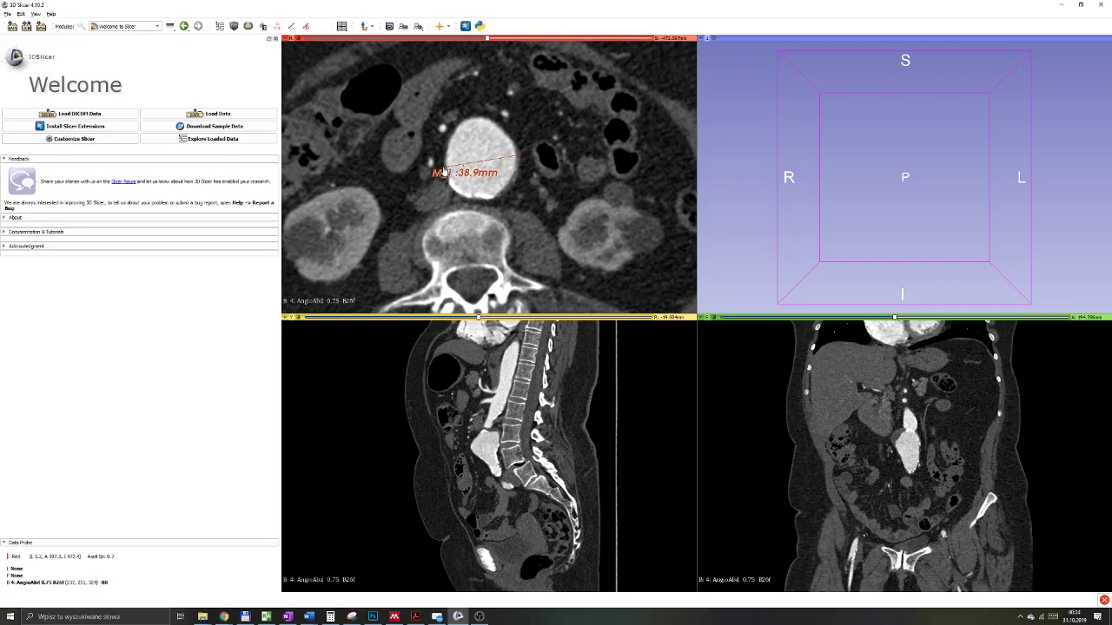
{"action": "left_click_drag", "start_coordinate": [442, 172], "coordinate": [443, 173]}
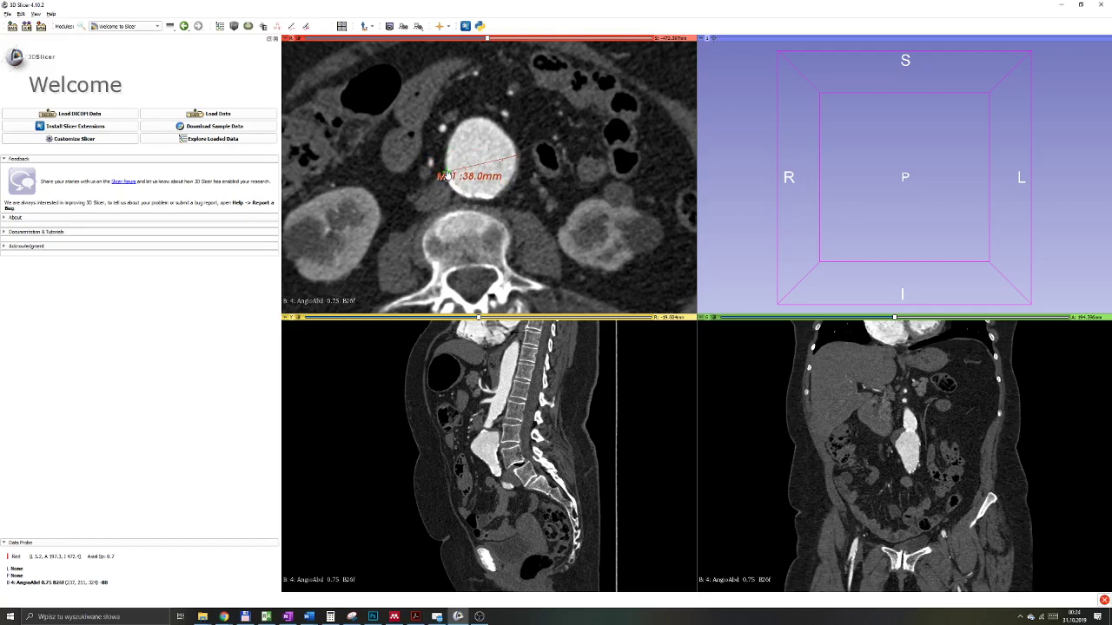
{"action": "left_click_drag", "start_coordinate": [520, 158], "coordinate": [517, 159]}
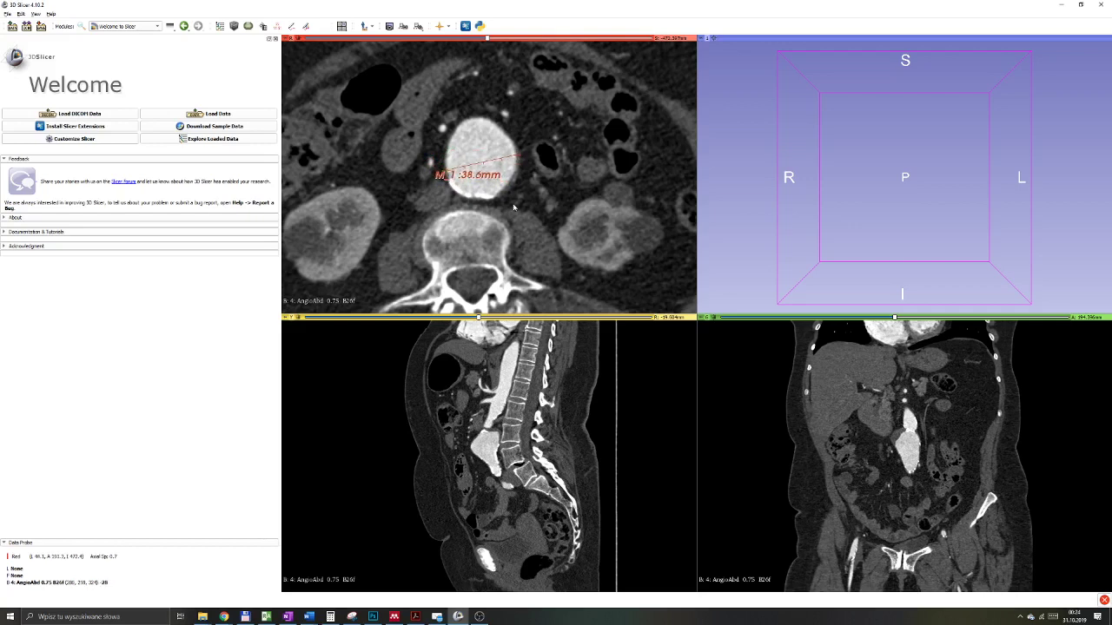
- Nudge the M_1 ruler's left endpoint so the aorta diameter reads 38.4 mm
{"action": "scroll", "coordinate": [523, 377], "scroll_direction": "up", "scroll_amount": 1, "text": "ctrl"}
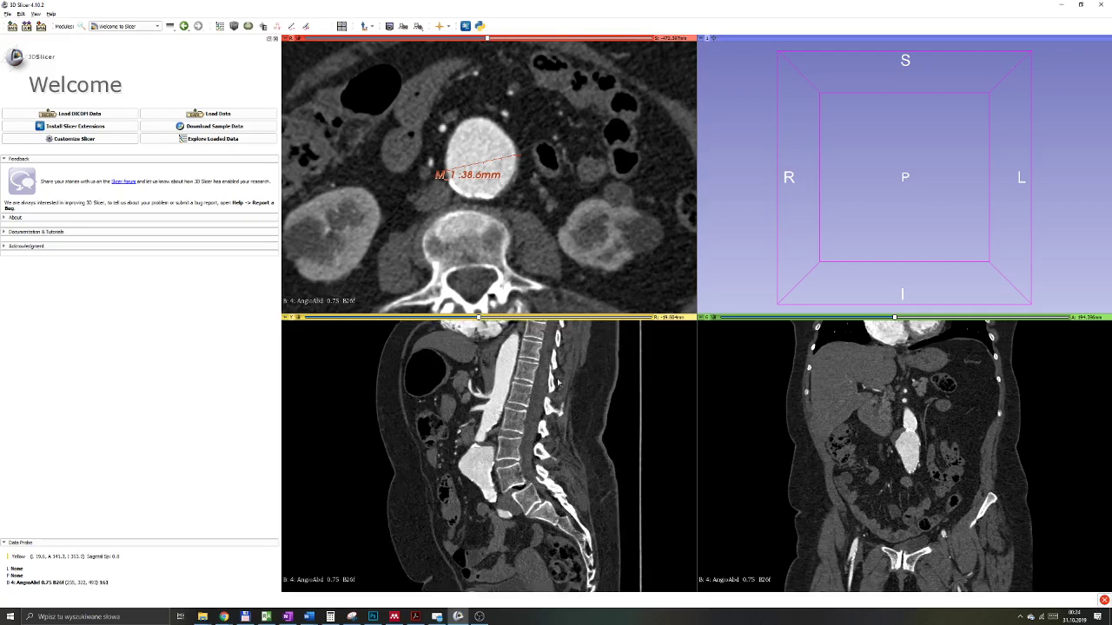
{"action": "scroll", "coordinate": [906, 402], "scroll_direction": "up", "scroll_amount": 1, "text": "ctrl"}
{"action": "scroll", "coordinate": [907, 402], "scroll_direction": "up", "scroll_amount": 1, "text": "ctrl"}
{"action": "scroll", "coordinate": [512, 408], "scroll_direction": "up", "scroll_amount": 1, "text": "ctrl"}
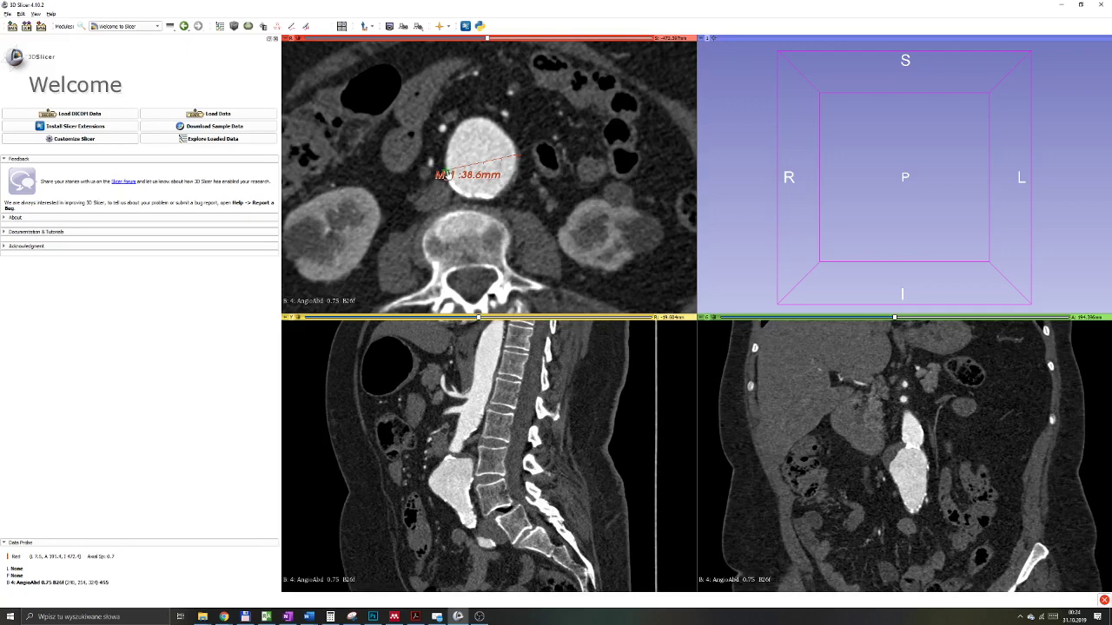
{"action": "left_click_drag", "start_coordinate": [443, 174], "coordinate": [440, 175]}
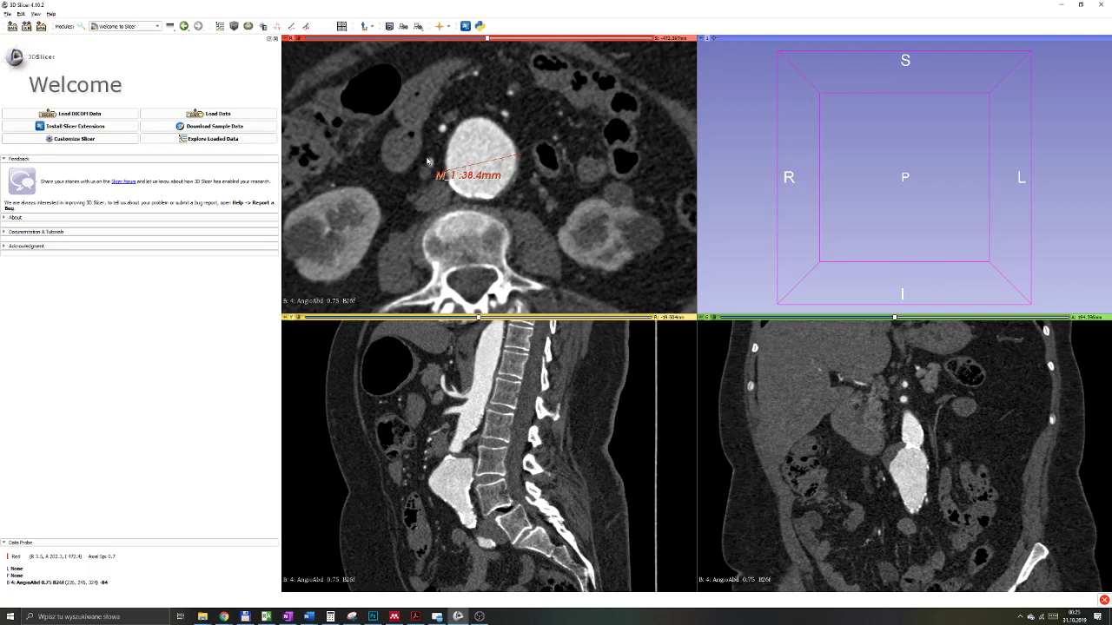
{"action": "scroll", "coordinate": [465, 232], "scroll_direction": "down", "scroll_amount": 2, "text": "ctrl"}
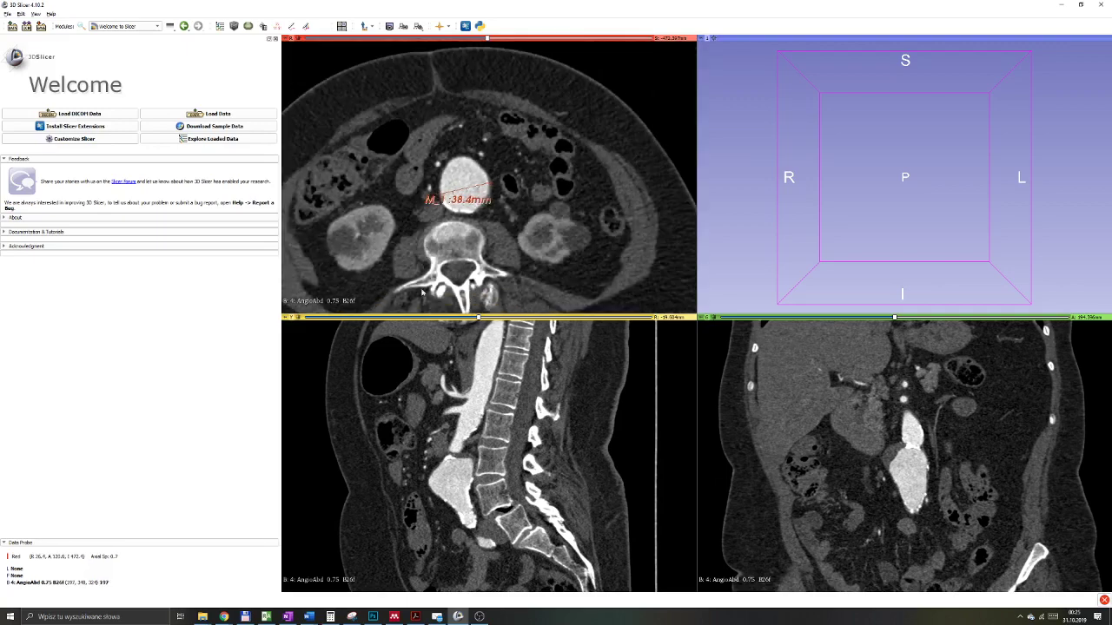
- On a lower axial slice, place ruler M_2 across the aorta, reading 25.4 mm
{"action": "left_click_drag", "start_coordinate": [486, 37], "coordinate": [457, 39]}
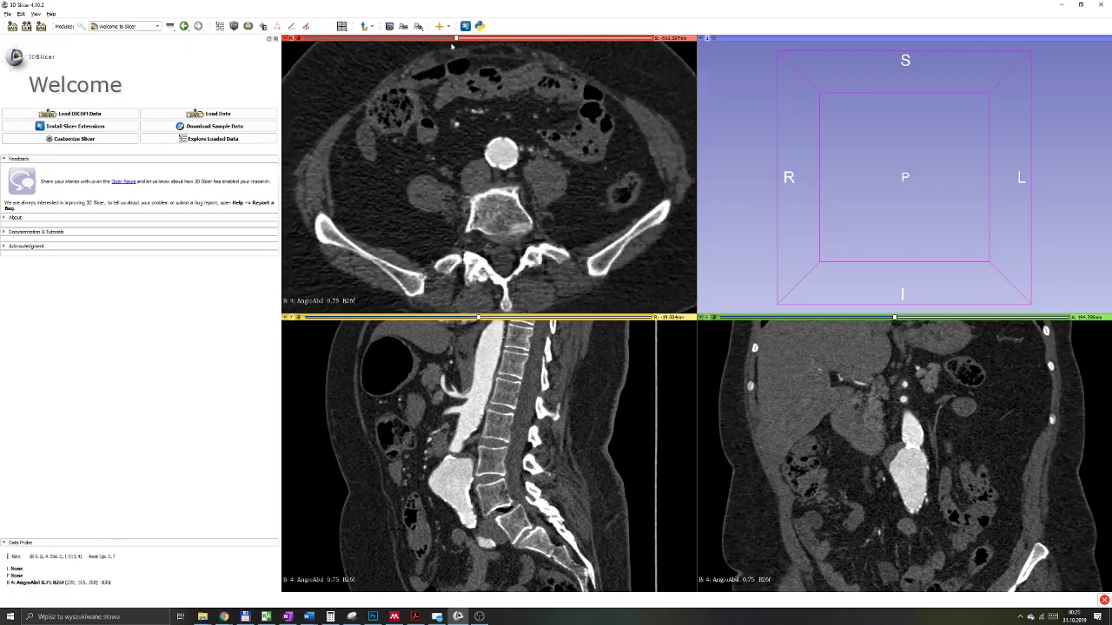
{"action": "left_click", "coordinate": [365, 26]}
{"action": "left_click", "coordinate": [505, 159]}
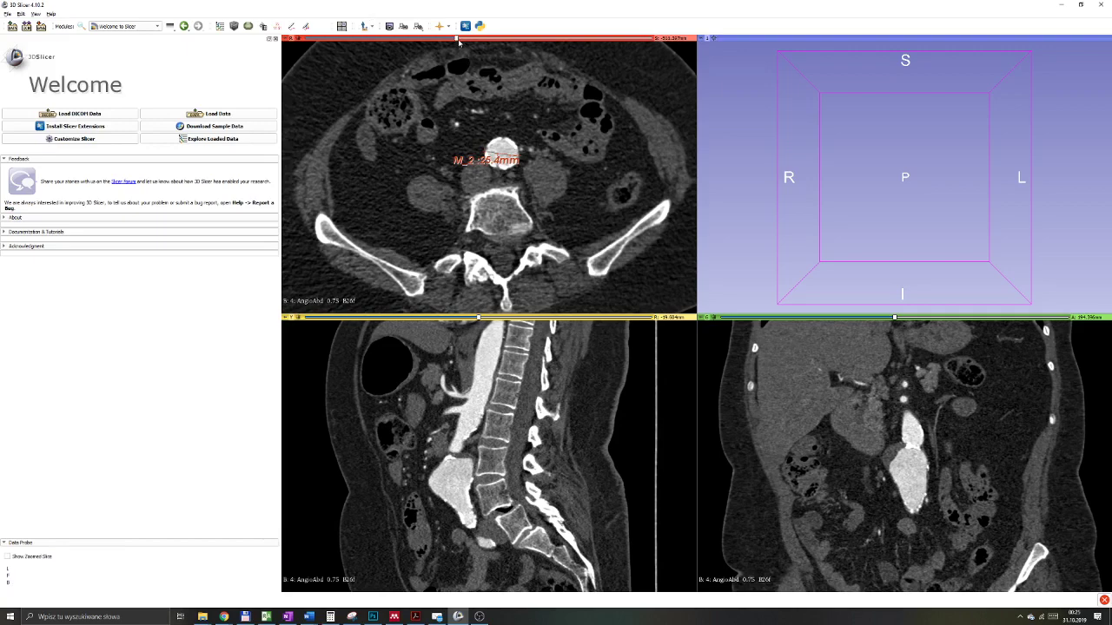
- At kidney level higher up, place ruler M_3 across the aorta, reading 19.9 mm
{"action": "left_click_drag", "start_coordinate": [459, 39], "coordinate": [555, 39]}
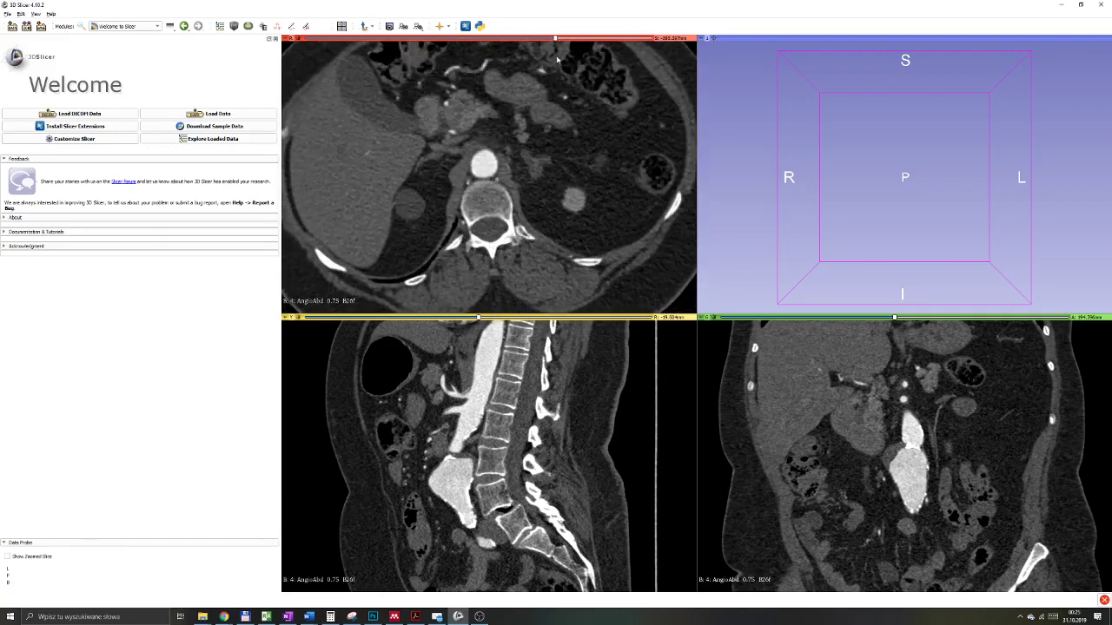
{"action": "left_click", "coordinate": [366, 27]}
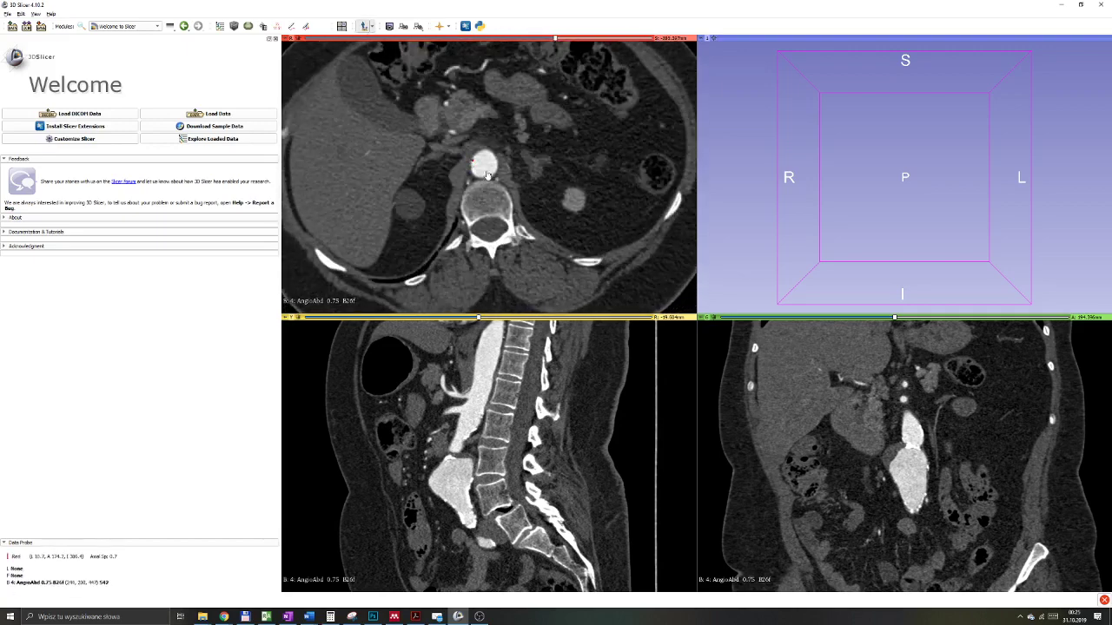
{"action": "left_click", "coordinate": [499, 173]}
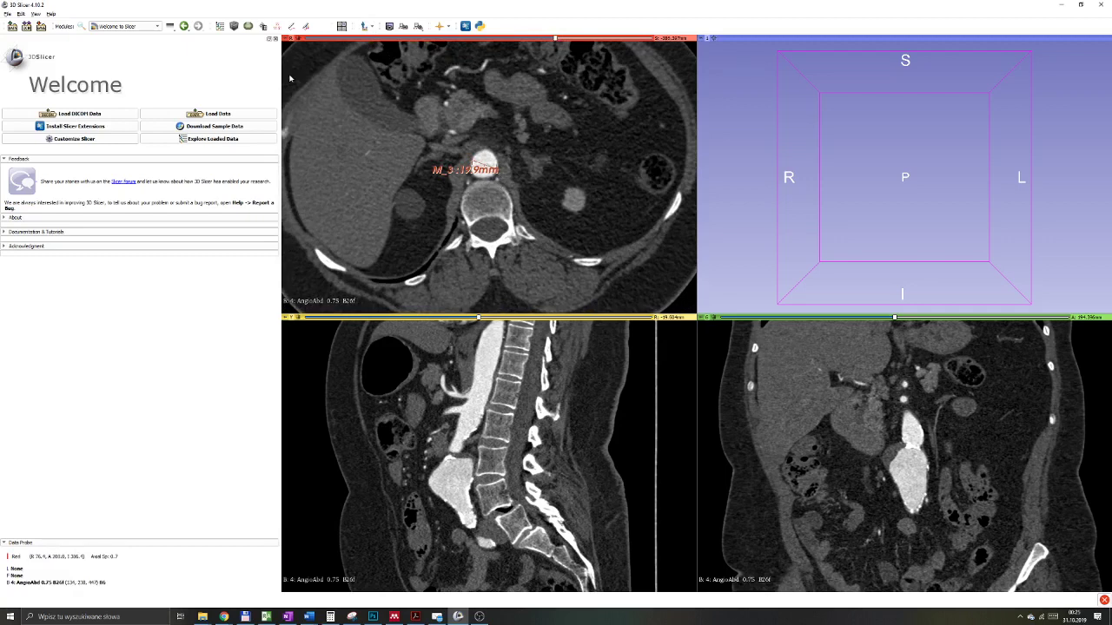
- Switch to the Annotations module from the Modules list
{"action": "left_click", "coordinate": [158, 29]}
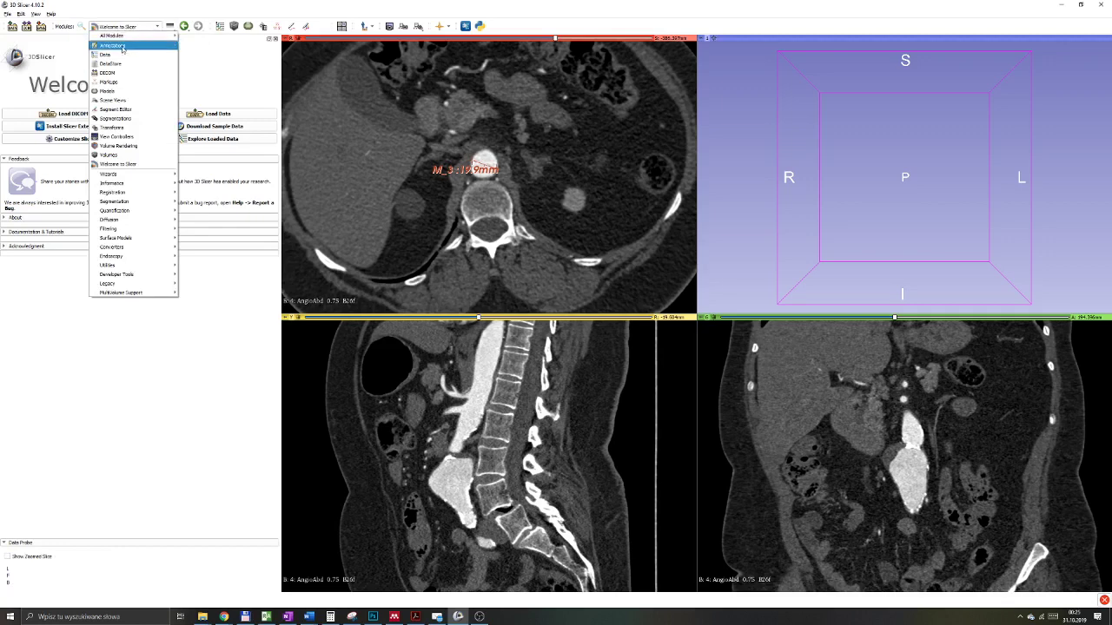
{"action": "left_click", "coordinate": [131, 47]}
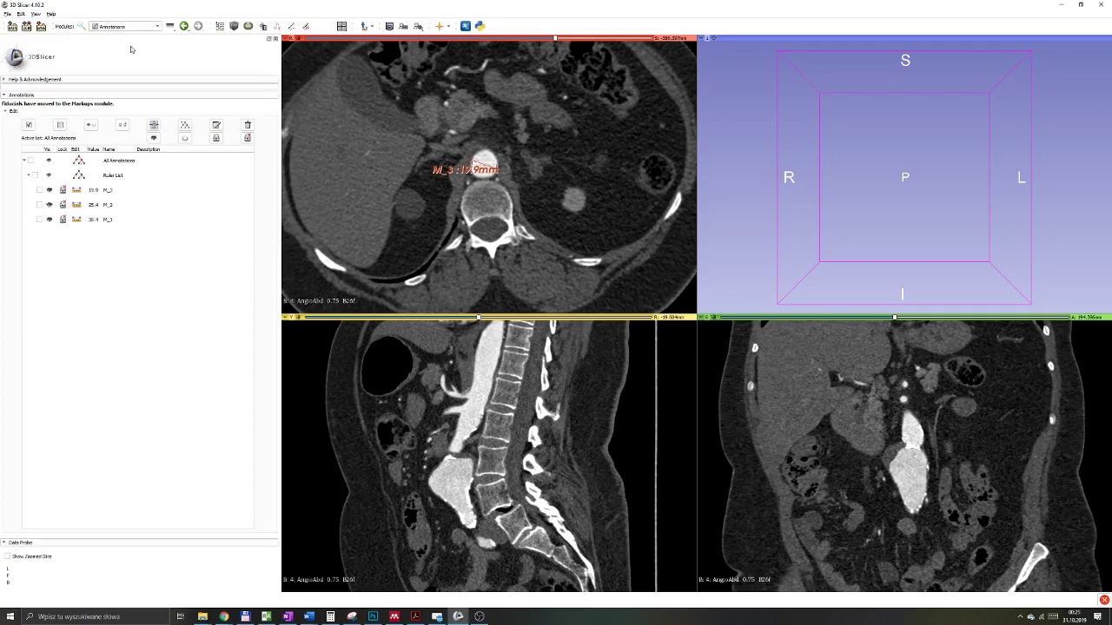
- Rename the 19.9 mm ruler M_3 to 'Aorta3' in the Annotations list
{"action": "double_click", "coordinate": [113, 221]}
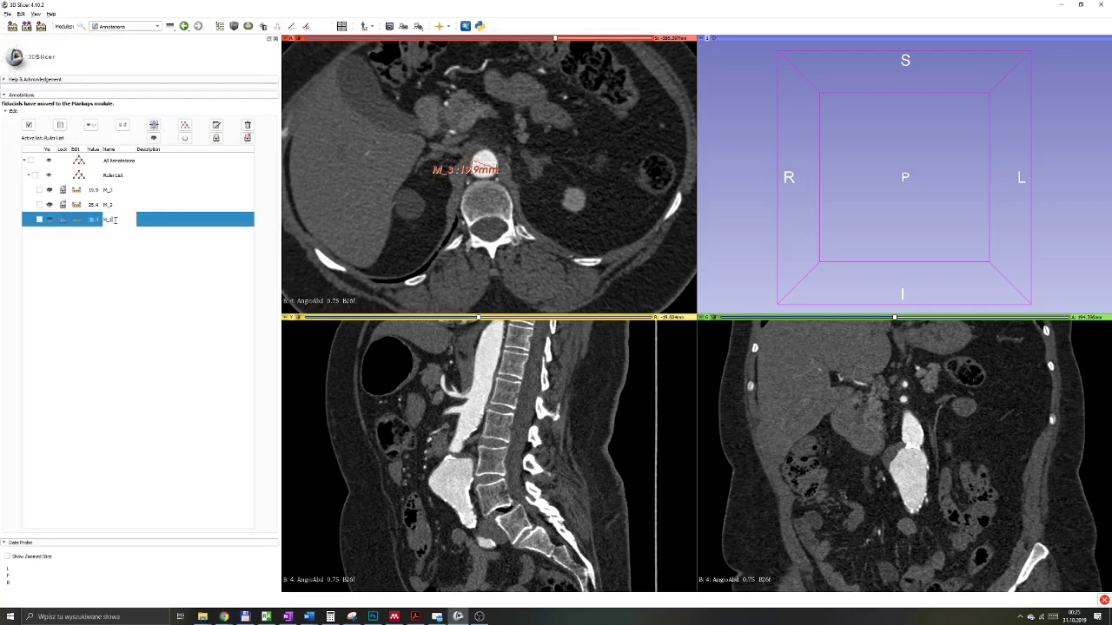
{"action": "key", "text": "Return"}
{"action": "left_click", "coordinate": [122, 189]}
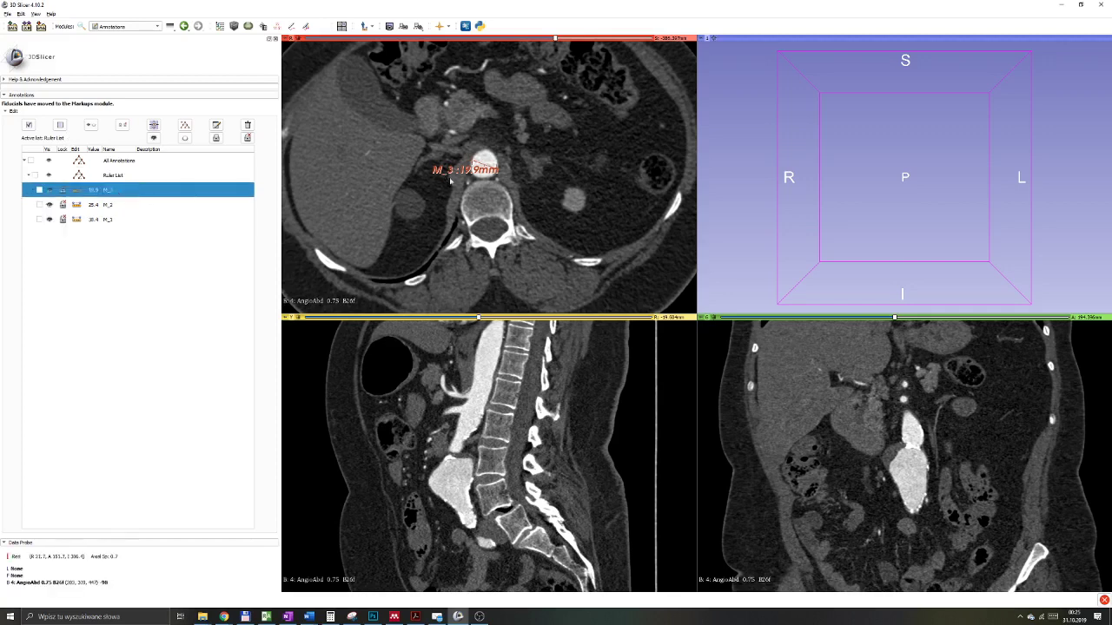
{"action": "double_click", "coordinate": [107, 190]}
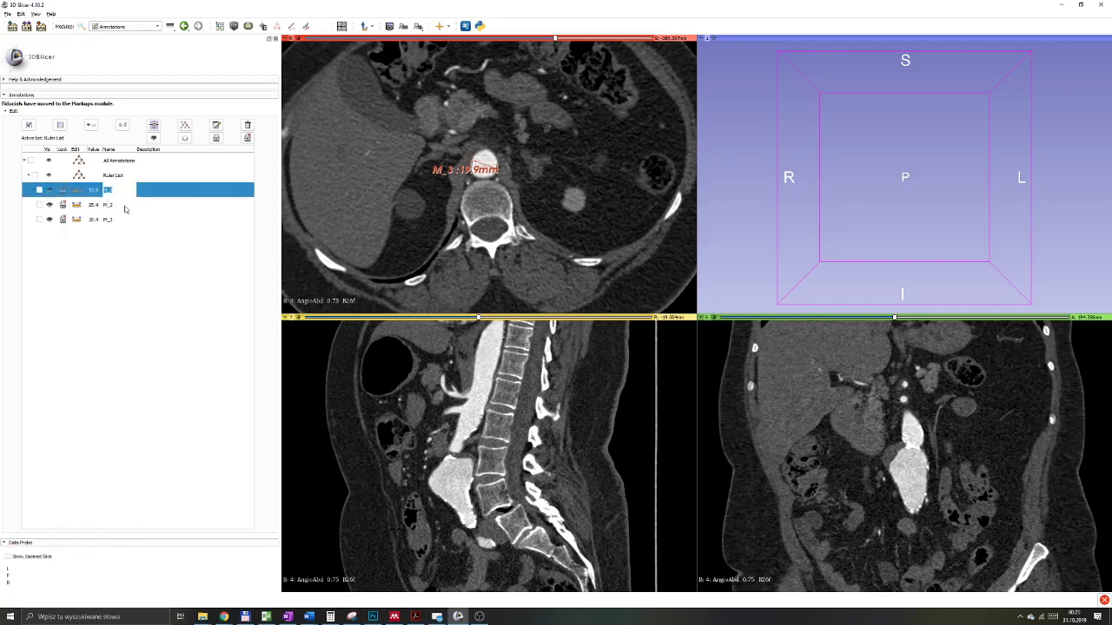
{"action": "type", "text": "Aorta3"}
{"action": "key", "text": "Return"}
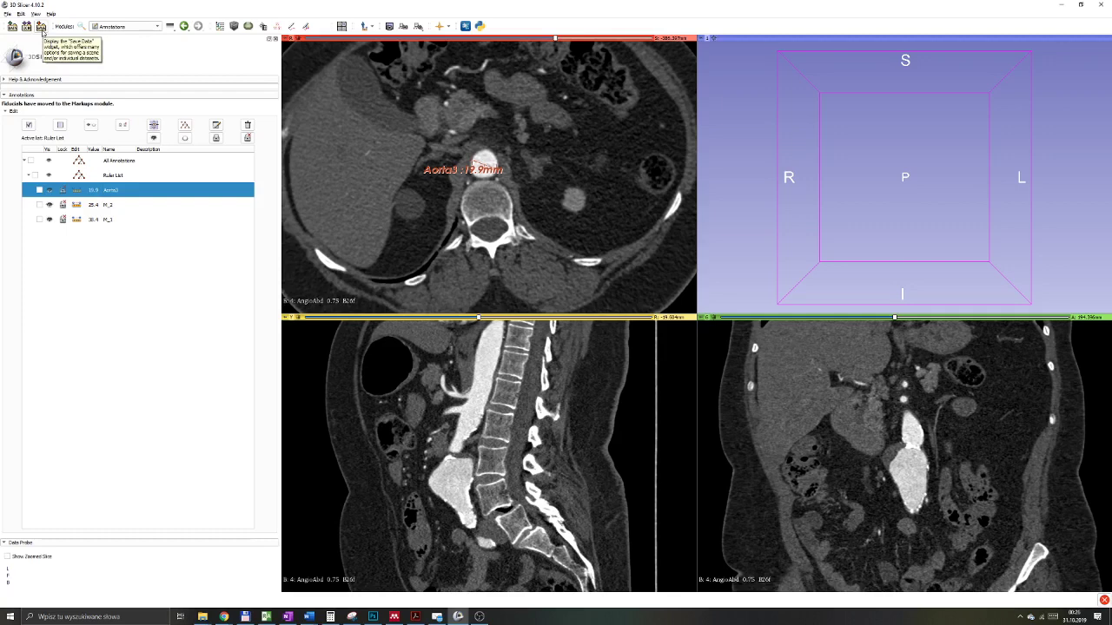
{"action": "left_click", "coordinate": [40, 27]}
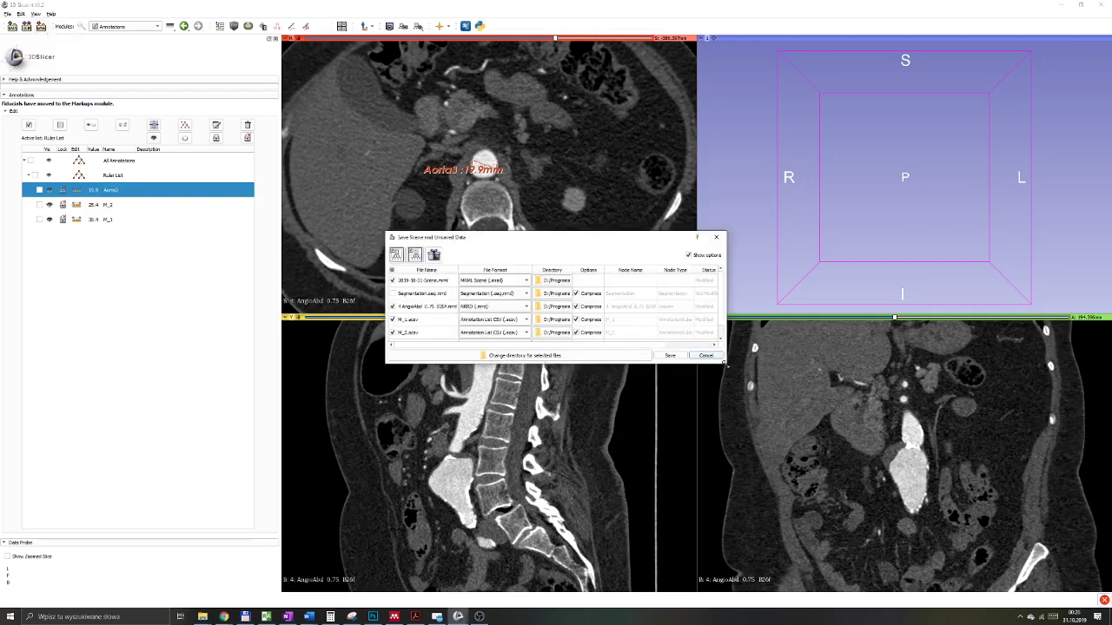
{"action": "left_click_drag", "start_coordinate": [725, 363], "coordinate": [834, 453]}
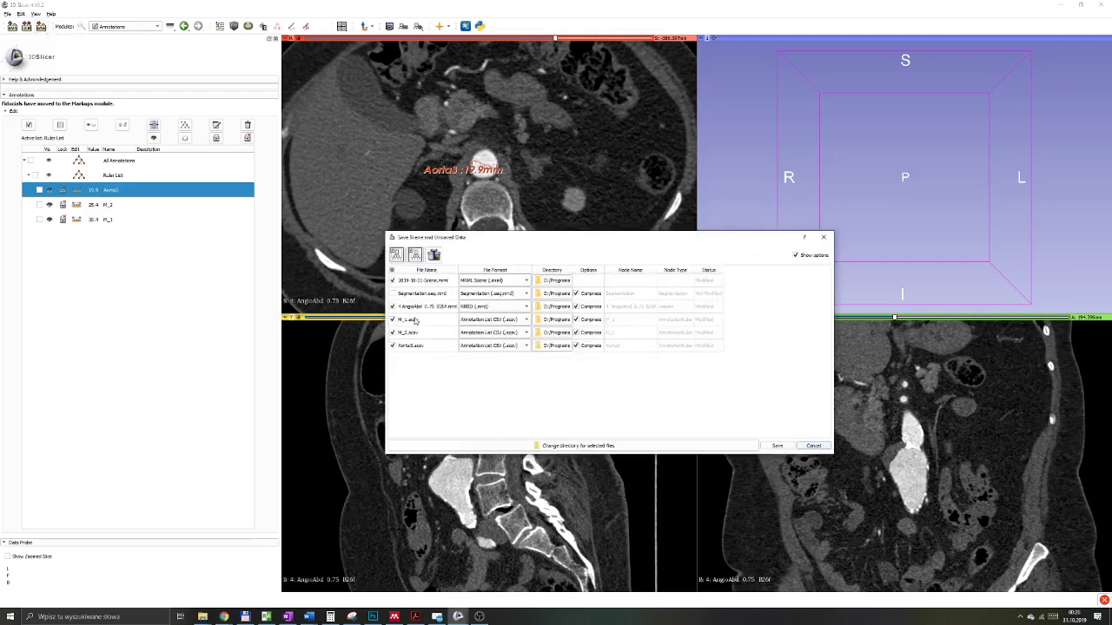
{"action": "left_click", "coordinate": [392, 306]}
{"action": "left_click", "coordinate": [391, 293]}
{"action": "left_click", "coordinate": [392, 280]}
{"action": "double_click", "coordinate": [424, 320]}
{"action": "left_click", "coordinate": [425, 320]}
{"action": "double_click", "coordinate": [434, 334]}
{"action": "left_click", "coordinate": [436, 334]}
{"action": "double_click", "coordinate": [451, 320]}
{"action": "double_click", "coordinate": [440, 333]}
{"action": "double_click", "coordinate": [446, 346]}
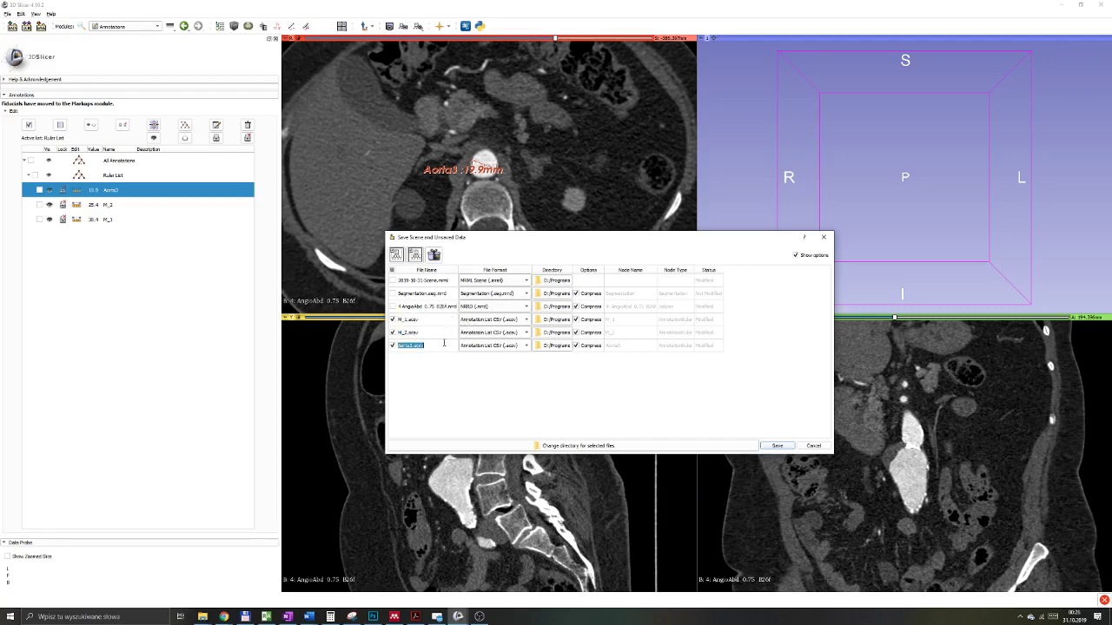
{"action": "left_click", "coordinate": [446, 346]}
{"action": "left_click", "coordinate": [813, 445]}
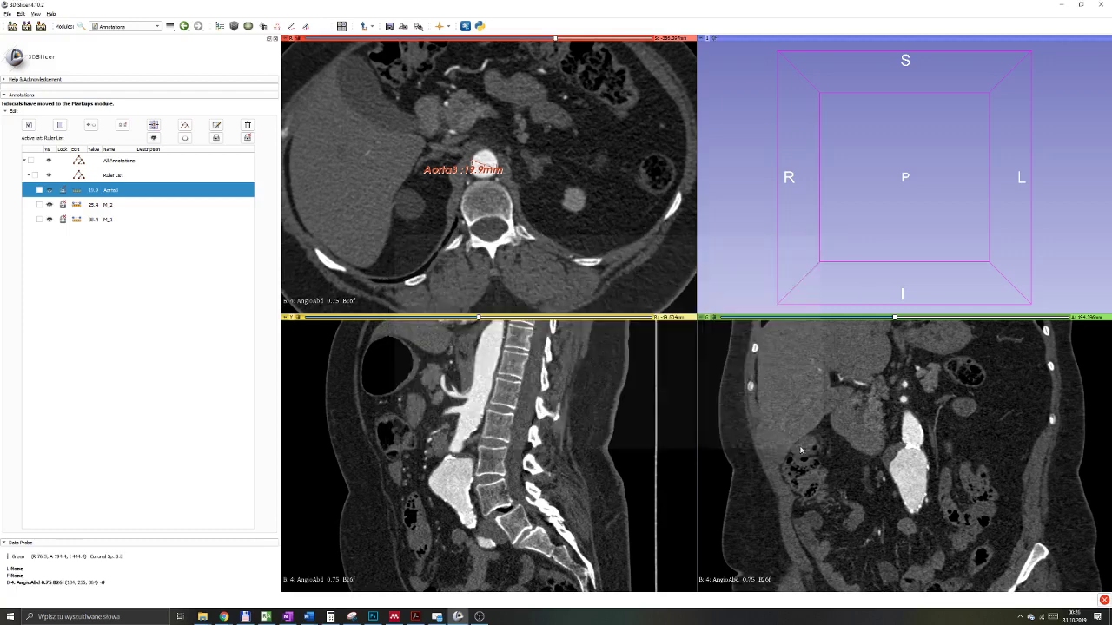